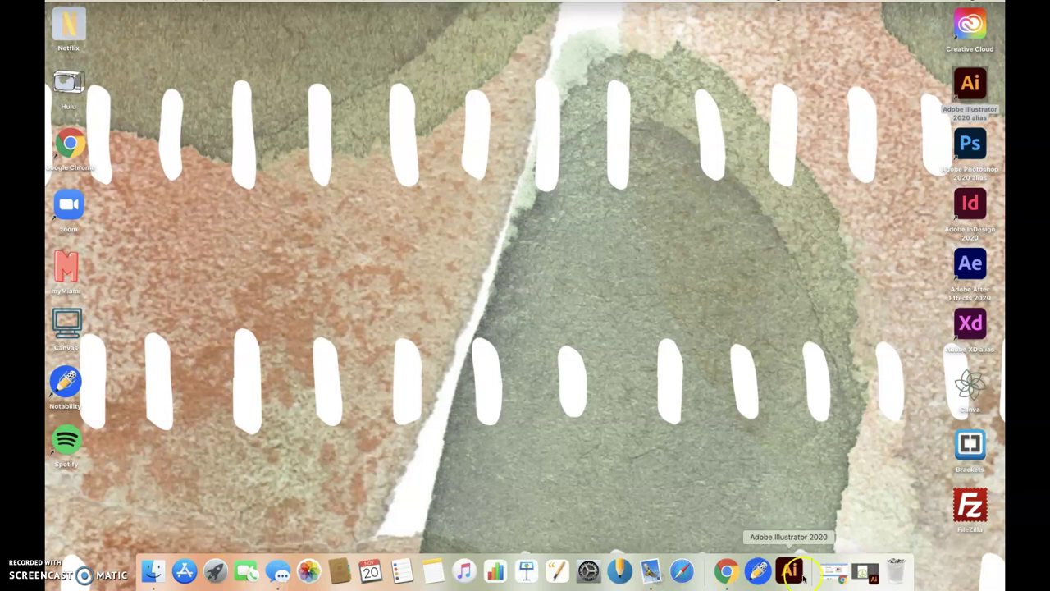
Launch Illustrator 2020 from the Dock so groovy.ai opens with the green peace sign
left_click(798, 576)
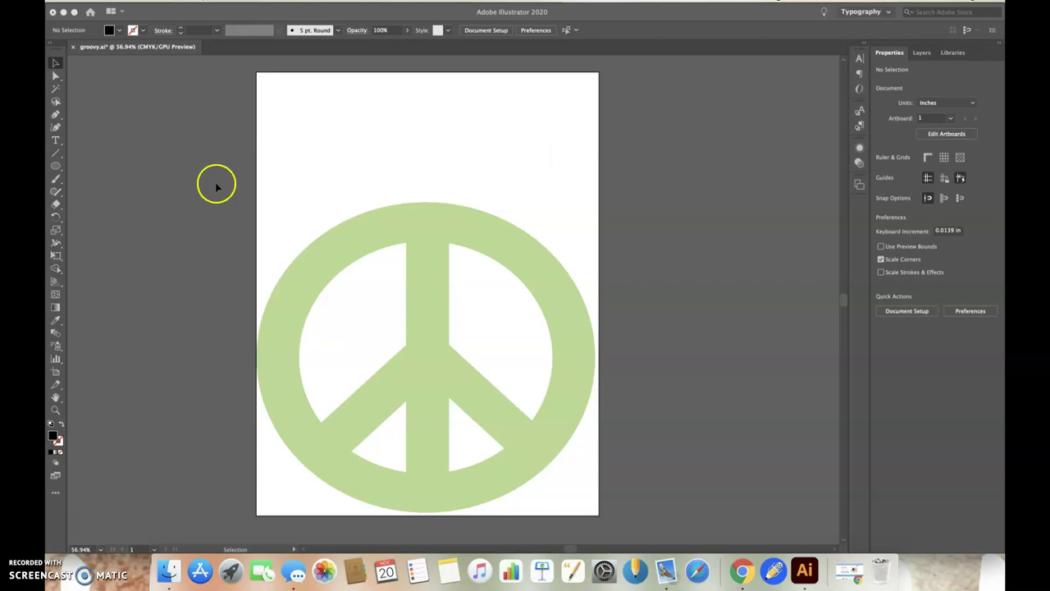
Type 'groovy' in 115 pt Arial Black in a text area above the peace sign, nudging it right
left_click(55, 140)
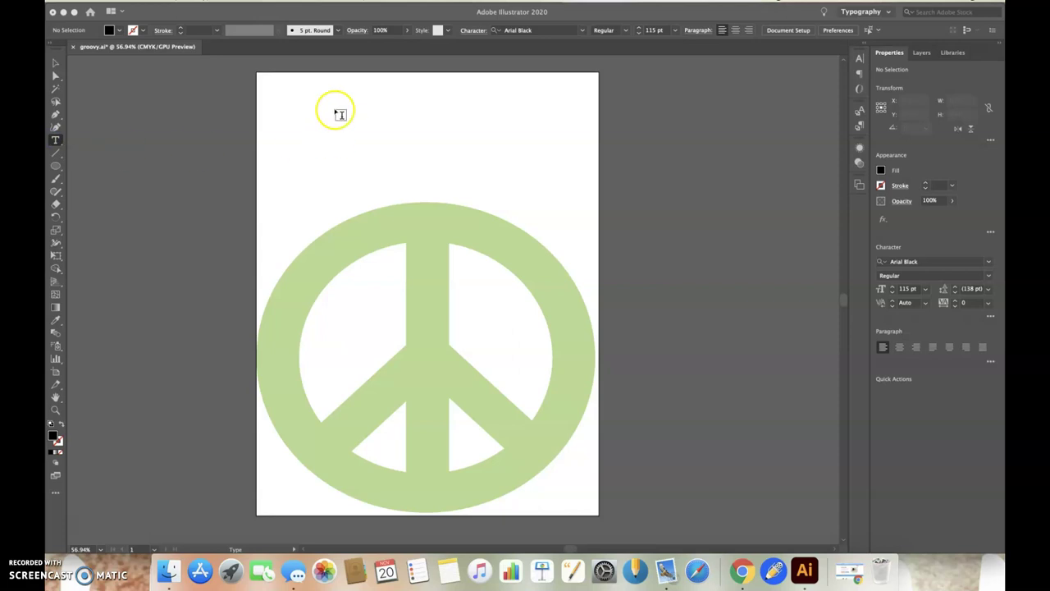
left_click(287, 94)
left_click_drag(286, 95, 579, 189)
key("BackSpace")
type("groovy")
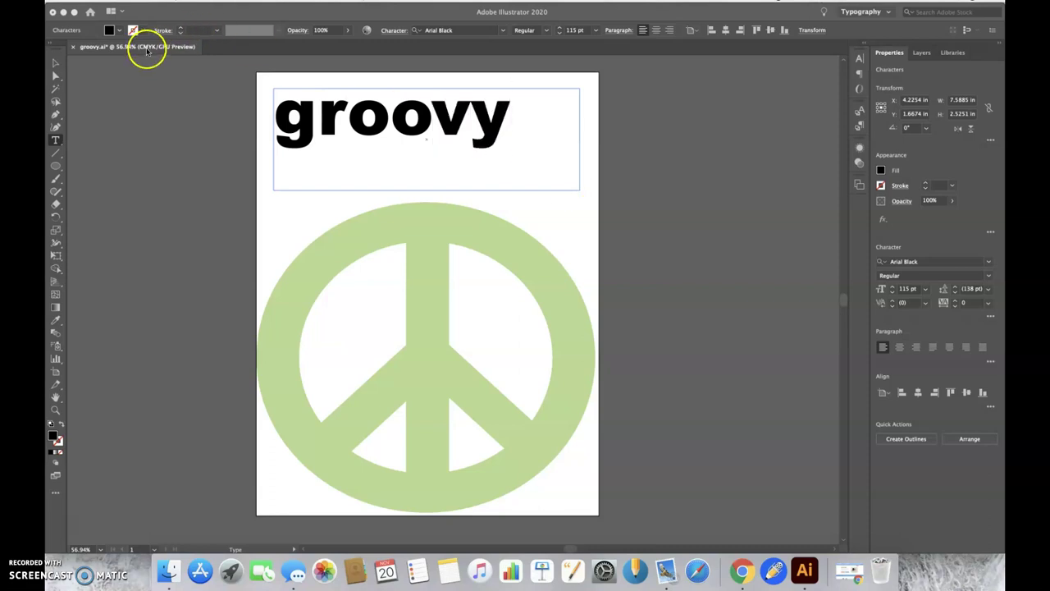
left_click(56, 63)
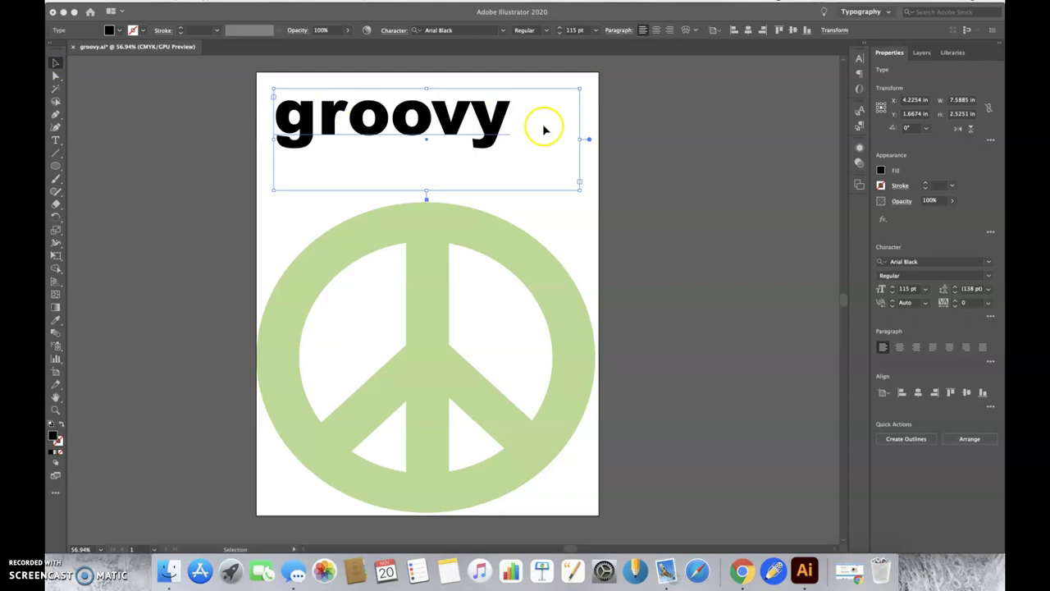
left_click_drag(441, 92, 464, 97)
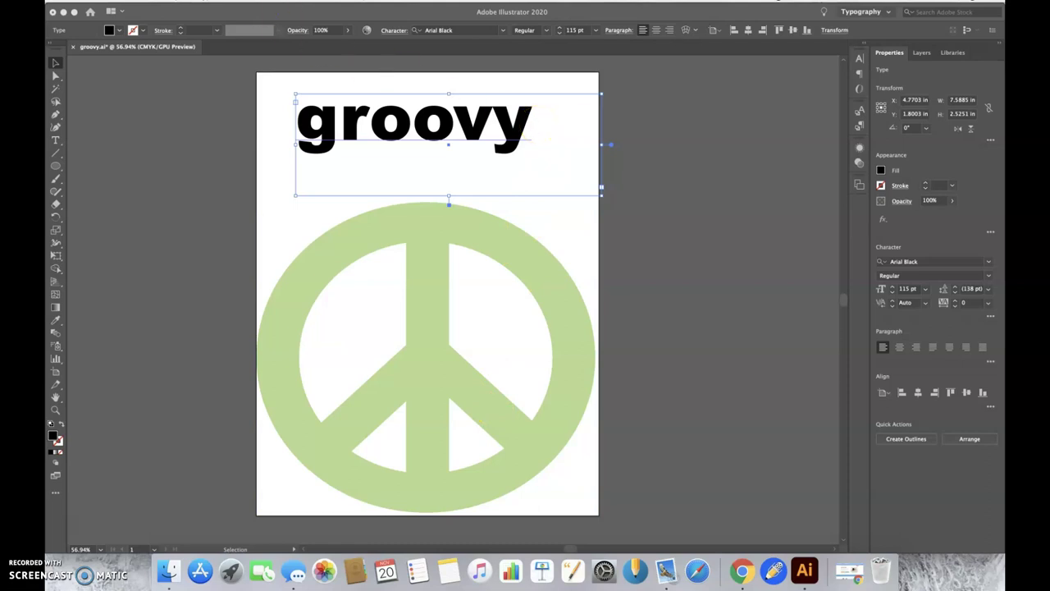
Apply an Envelope Distort Make with Mesh to 'groovy' with 1 row and 6 columns
left_click(177, 2)
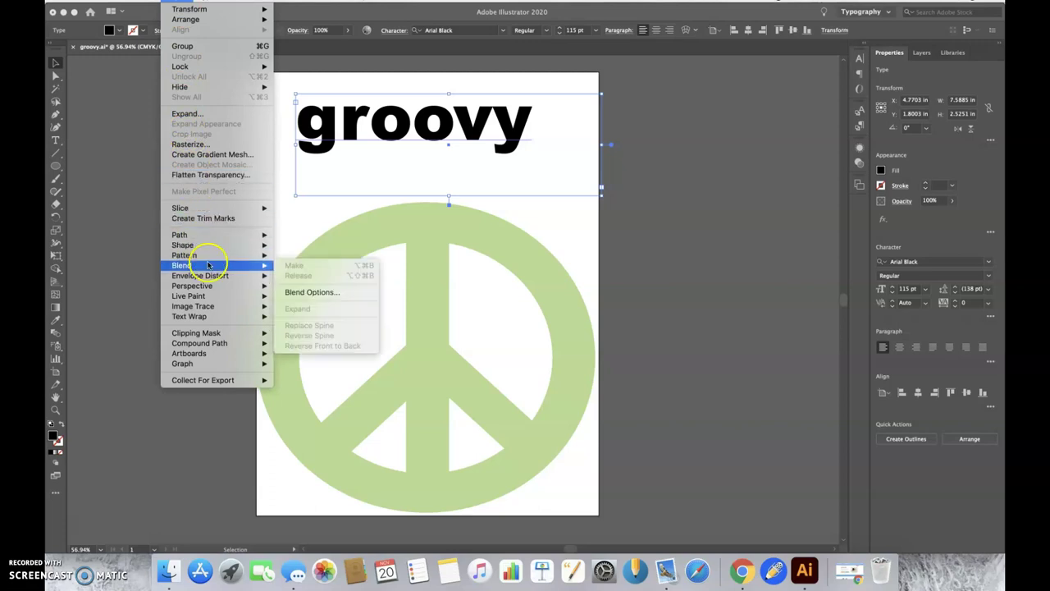
mouse_move(210, 277)
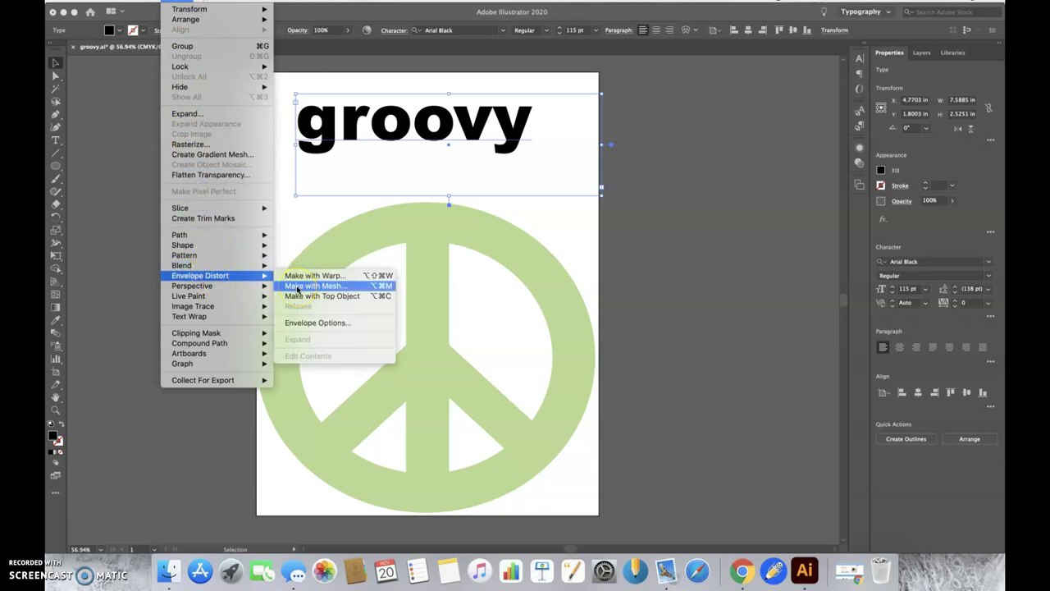
left_click(297, 286)
left_click_drag(677, 261, 696, 250)
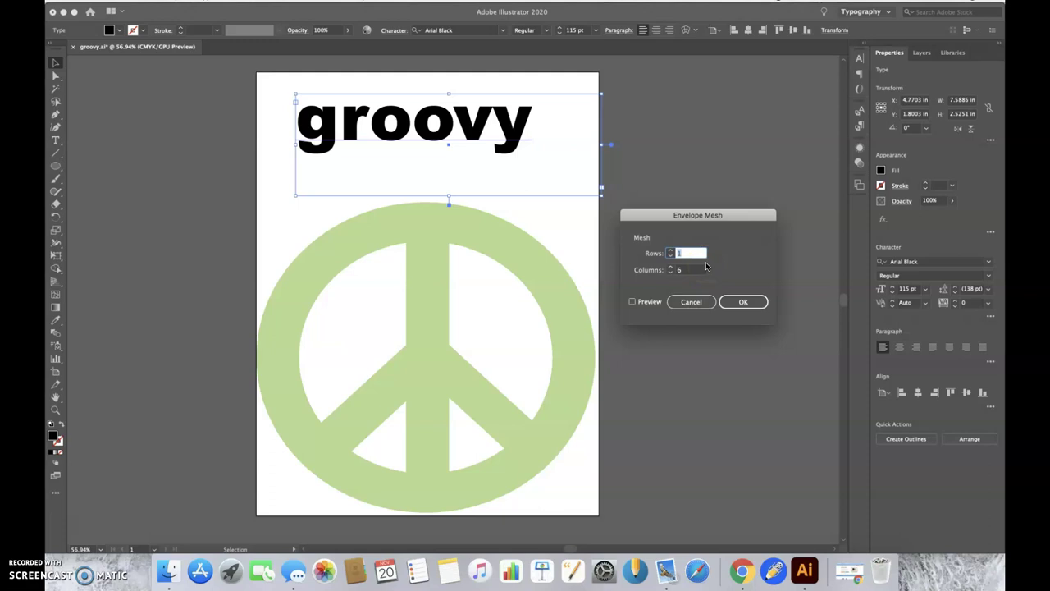
left_click(690, 271)
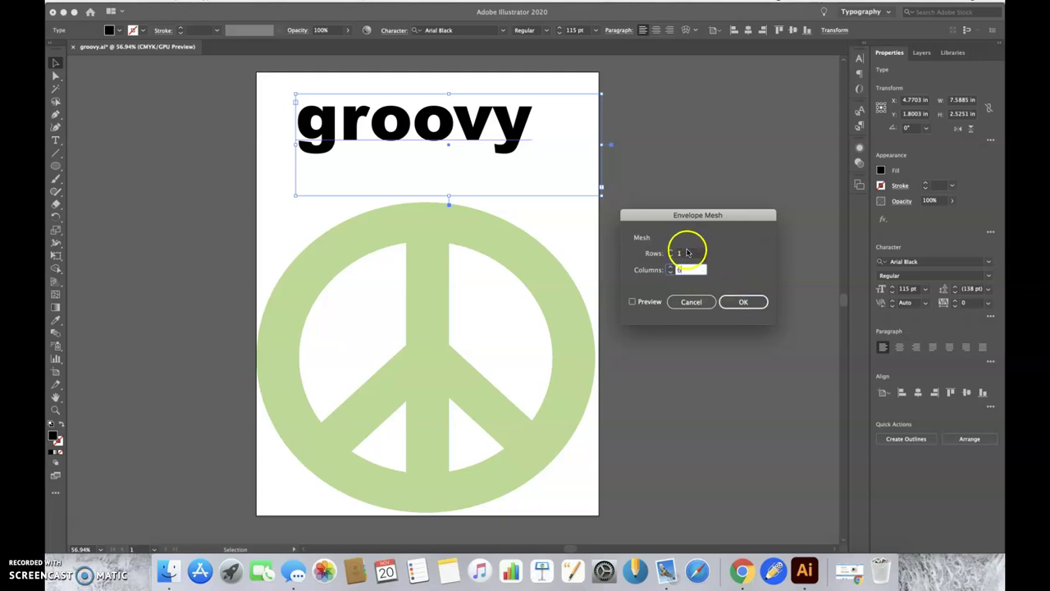
left_click(687, 254)
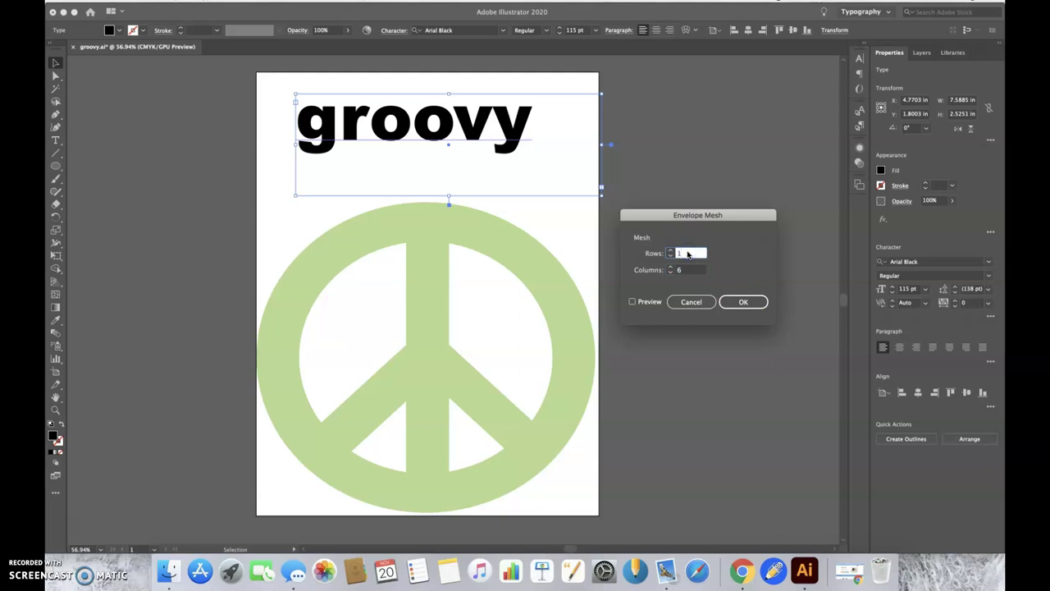
left_click(632, 302)
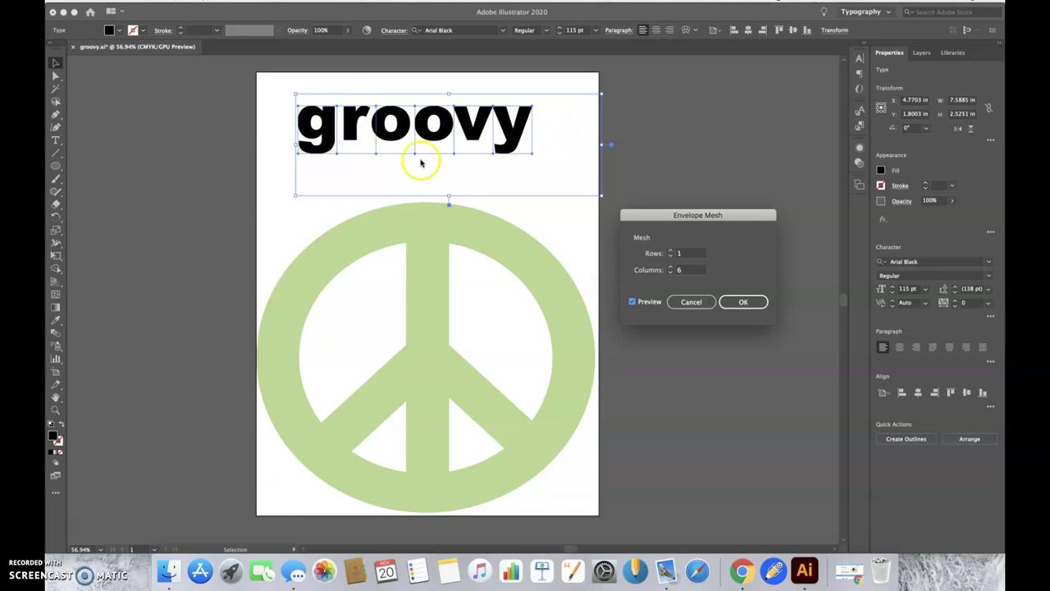
left_click(758, 303)
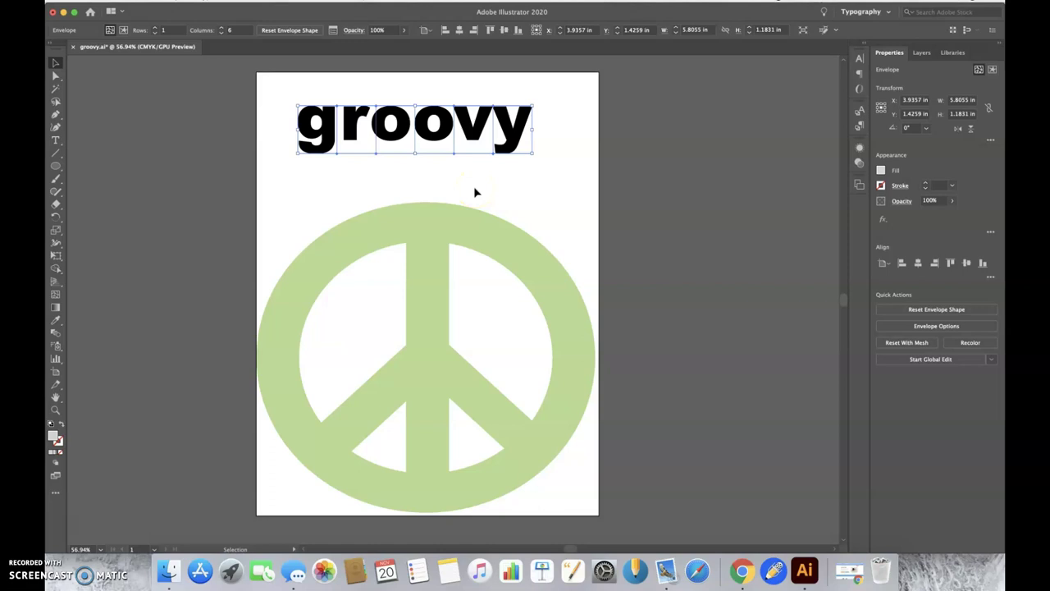
Stretch the g by pulling its bottom-left mesh point down and its top-left point up
left_click(55, 76)
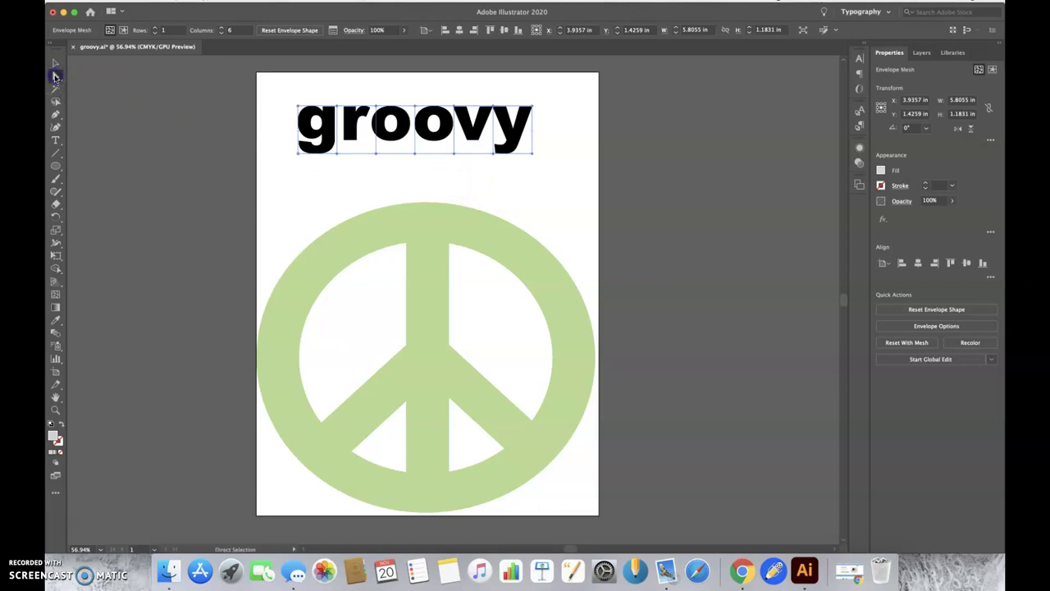
left_click(300, 157)
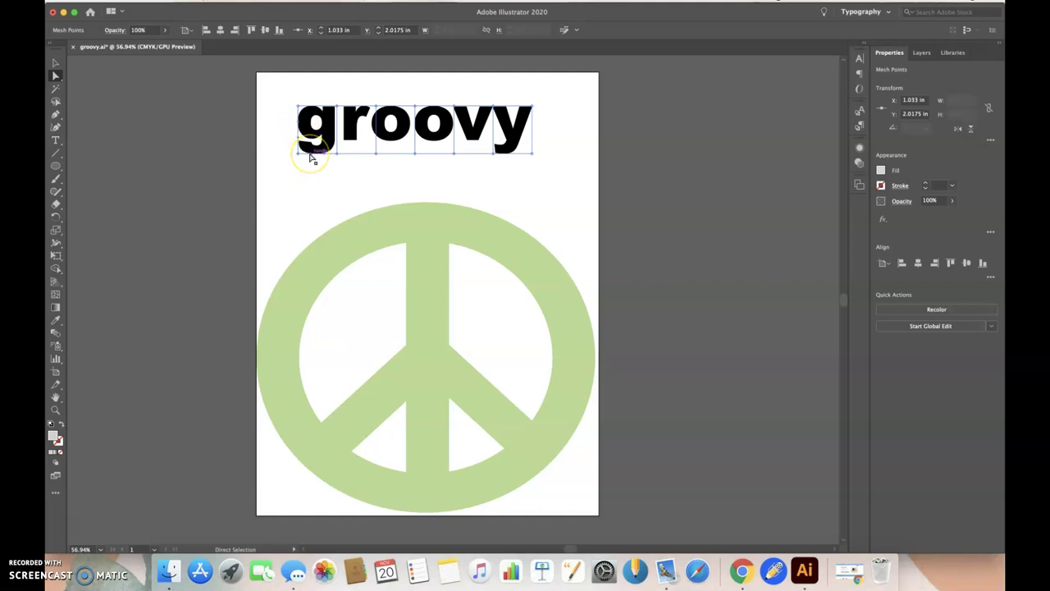
left_click(311, 158)
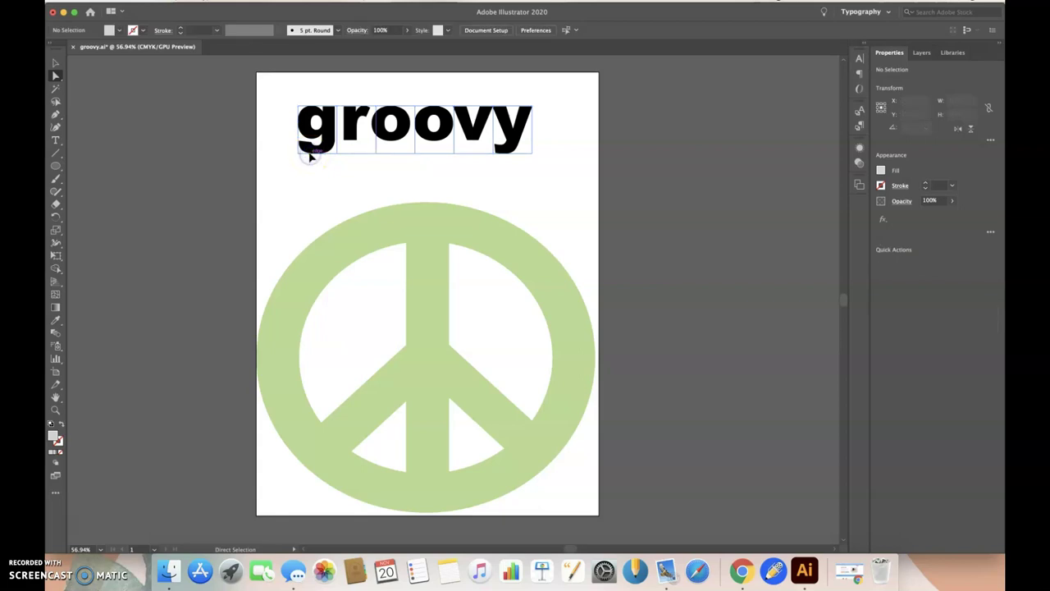
left_click(300, 155)
left_click_drag(312, 159, 304, 178)
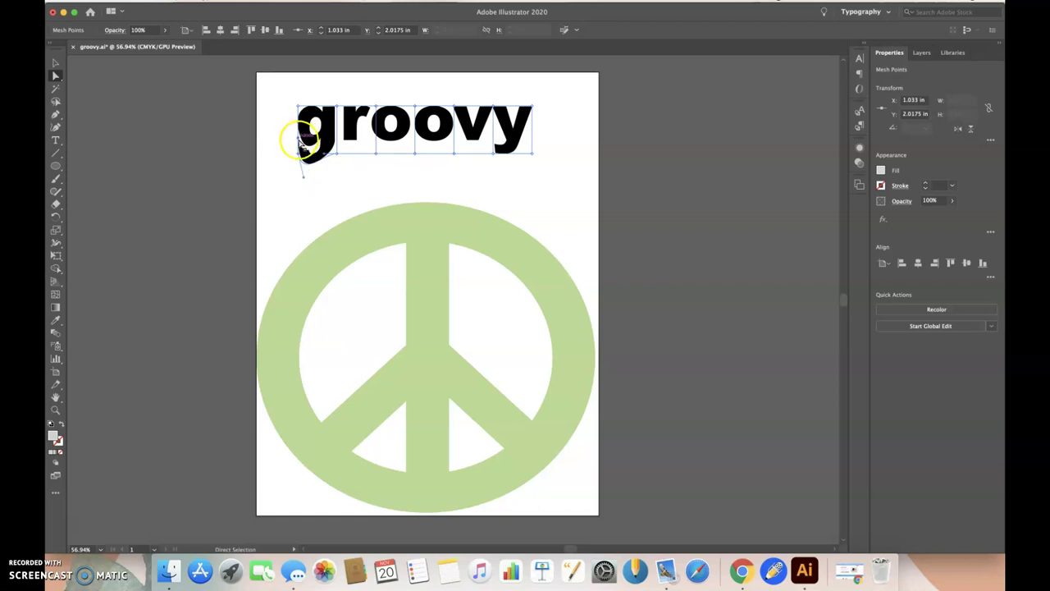
left_click_drag(282, 125, 295, 99)
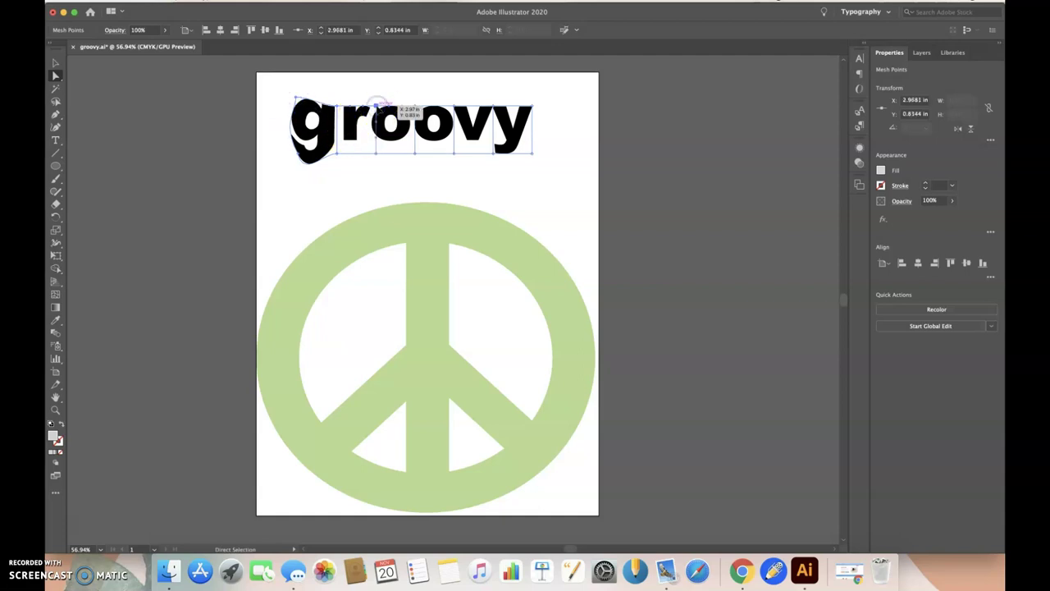
Raise the mesh tops and lower the bottoms over r, oo and v, stretching the y up and down
mouse_move(338, 104)
left_mouse_down()
mouse_move(345, 94)
mouse_move(337, 97)
left_mouse_up()
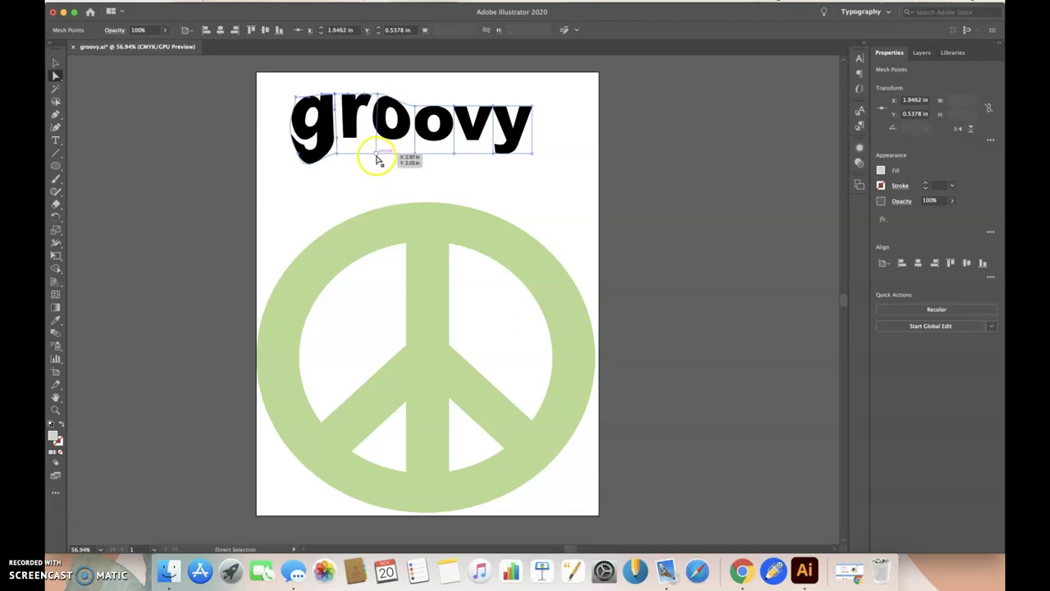
left_click_drag(375, 157, 370, 172)
left_click_drag(412, 106, 414, 85)
left_click_drag(414, 153, 418, 170)
left_click(461, 106)
left_click_drag(461, 107, 461, 107)
left_click_drag(455, 153, 456, 166)
left_click_drag(487, 113, 494, 84)
left_click(494, 146)
left_click_drag(494, 146, 514, 191)
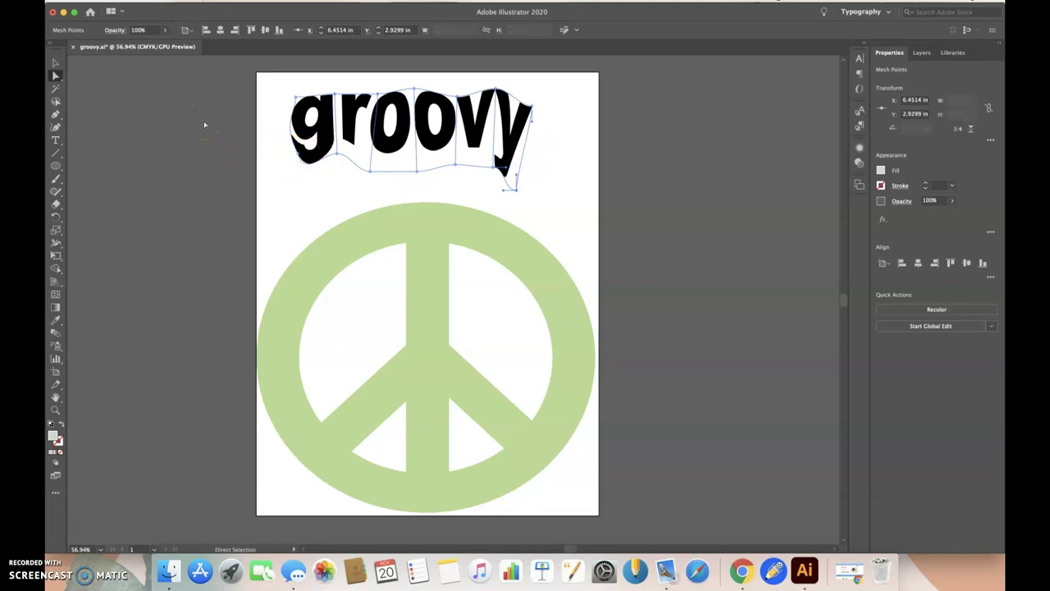
Move the warped 'groovy' down so it overlaps the top of the peace sign's ring
key("v")
left_click_drag(406, 131, 408, 260)
left_click(419, 228)
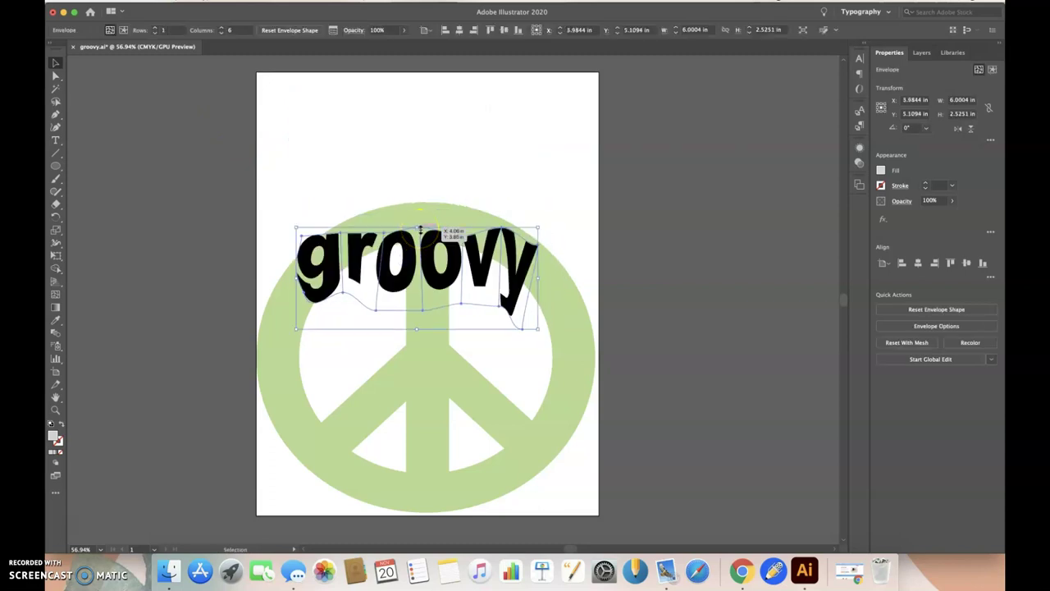
Show groovy's mesh points with Direct Selection and grab the top-centre point
left_click(56, 75)
left_click(422, 184)
left_click(413, 238)
mouse_move(412, 238)
left_mouse_down()
mouse_move(418, 197)
mouse_move(419, 232)
left_mouse_up()
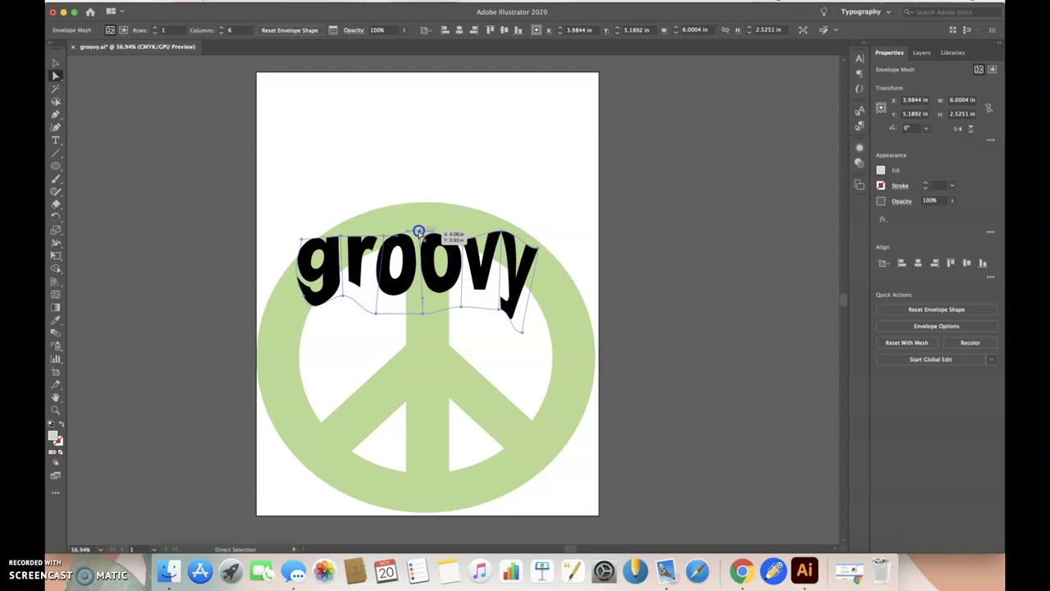
Drag the top mesh points to arch groovy's middle and v, curving the y down the ring
left_click(419, 232)
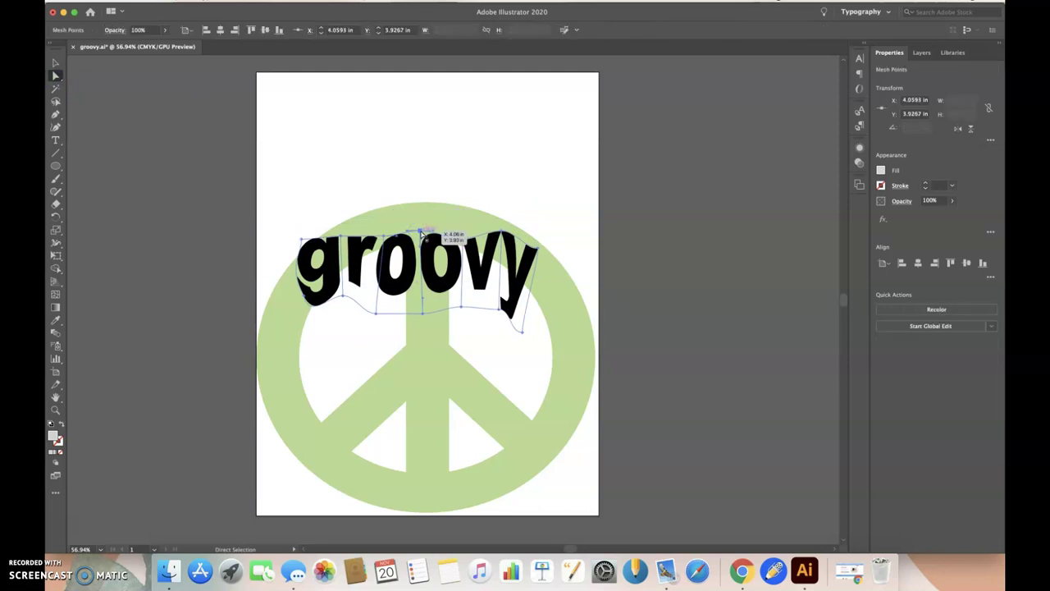
left_click_drag(420, 231, 322, 231)
left_click(466, 240)
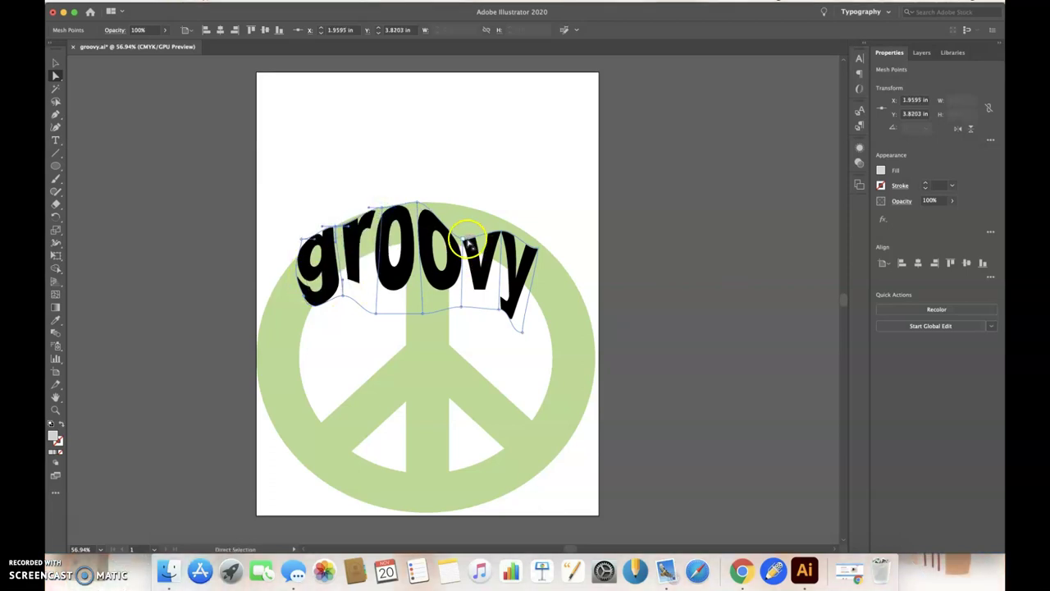
left_click_drag(467, 242, 558, 261)
left_click_drag(527, 317, 535, 341)
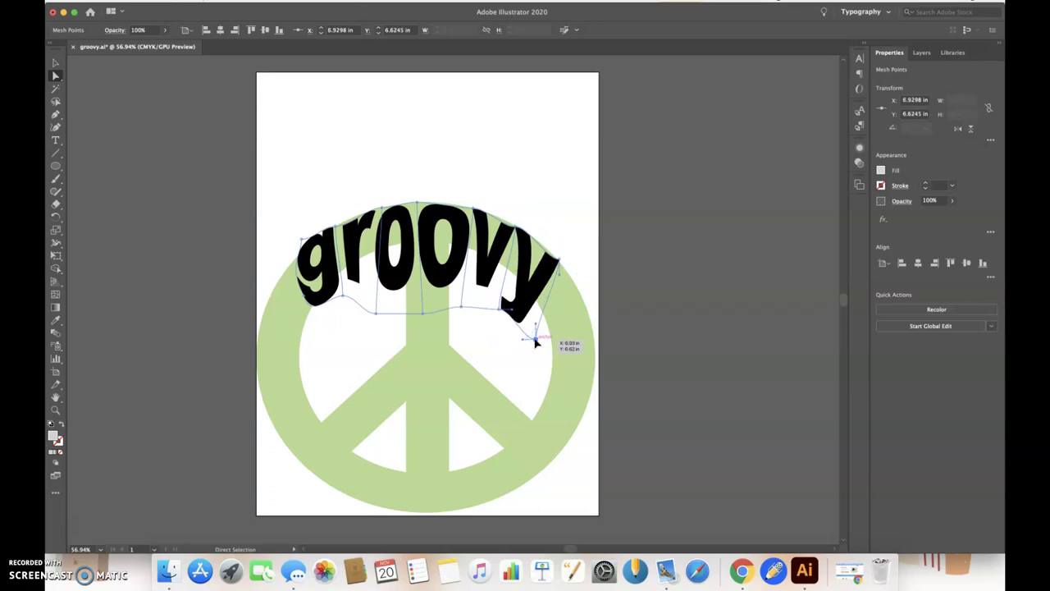
Raise the lower mesh edge under the o, r and v to follow the arch
left_click_drag(424, 314, 416, 234)
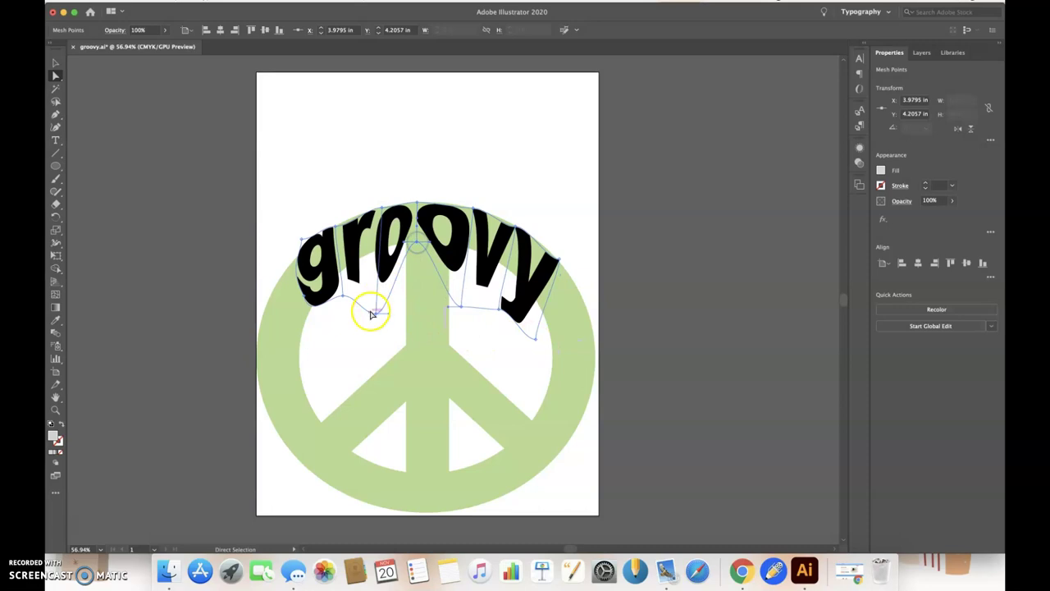
left_click_drag(370, 304, 345, 270)
left_click_drag(461, 306, 480, 254)
left_click_drag(492, 294, 514, 276)
Refine the y's tail and top mesh points along the right side, then deselect everything
left_click(542, 329)
left_click_drag(542, 329, 583, 297)
left_click(537, 339)
left_click_drag(537, 339, 563, 345)
left_click(495, 276)
left_click(481, 256)
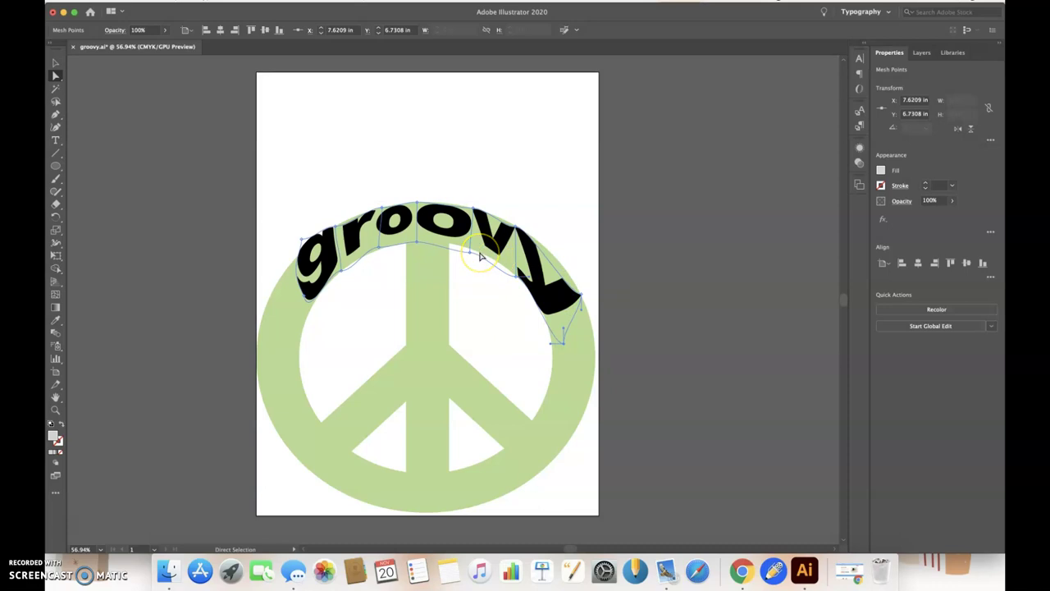
left_click_drag(574, 287, 584, 297)
left_click_drag(530, 222, 532, 219)
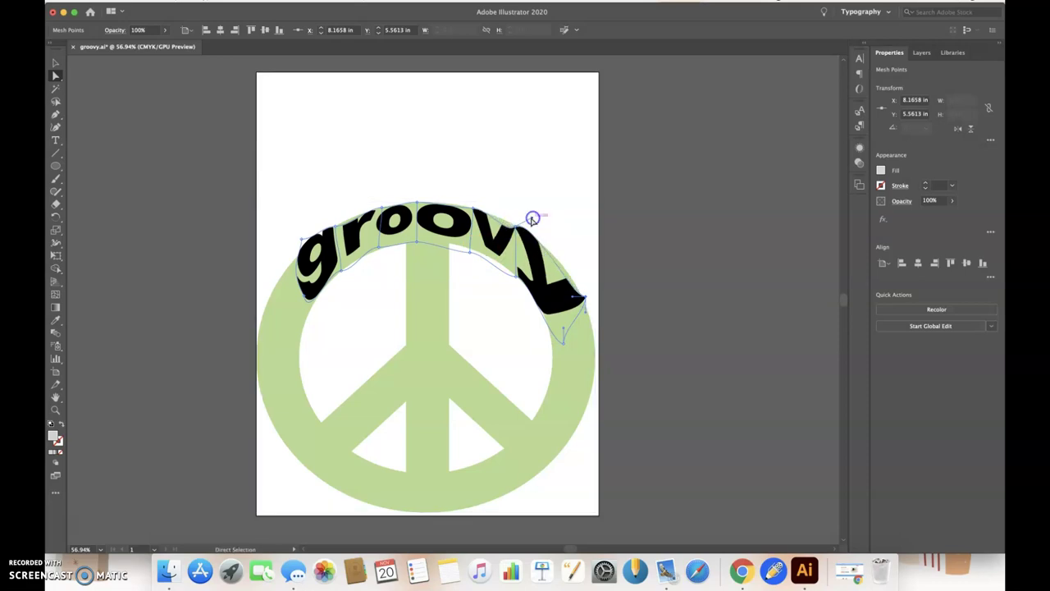
left_click(55, 63)
left_click(440, 106)
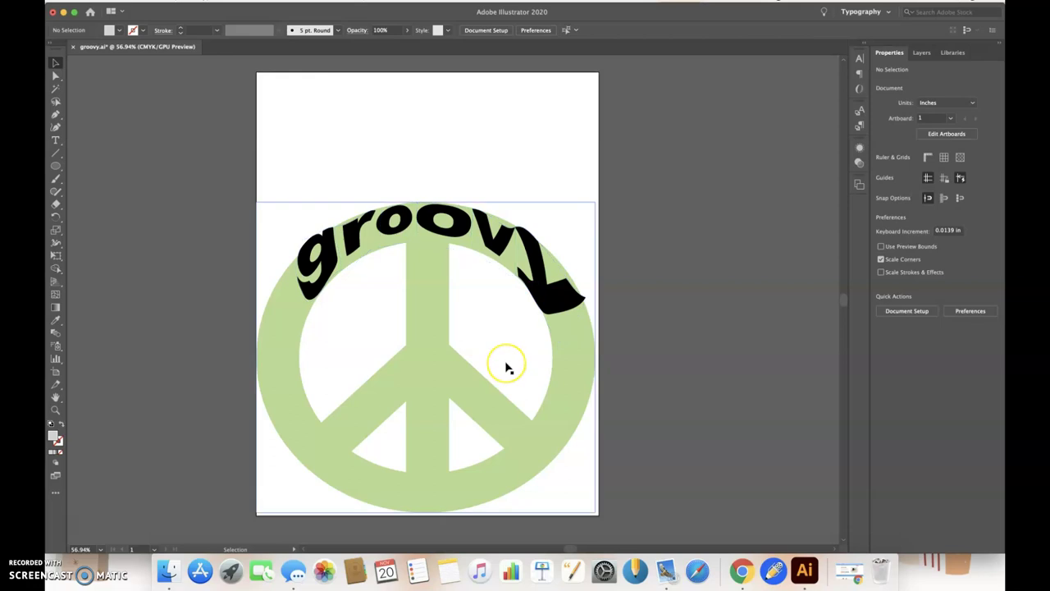
left_click(548, 305)
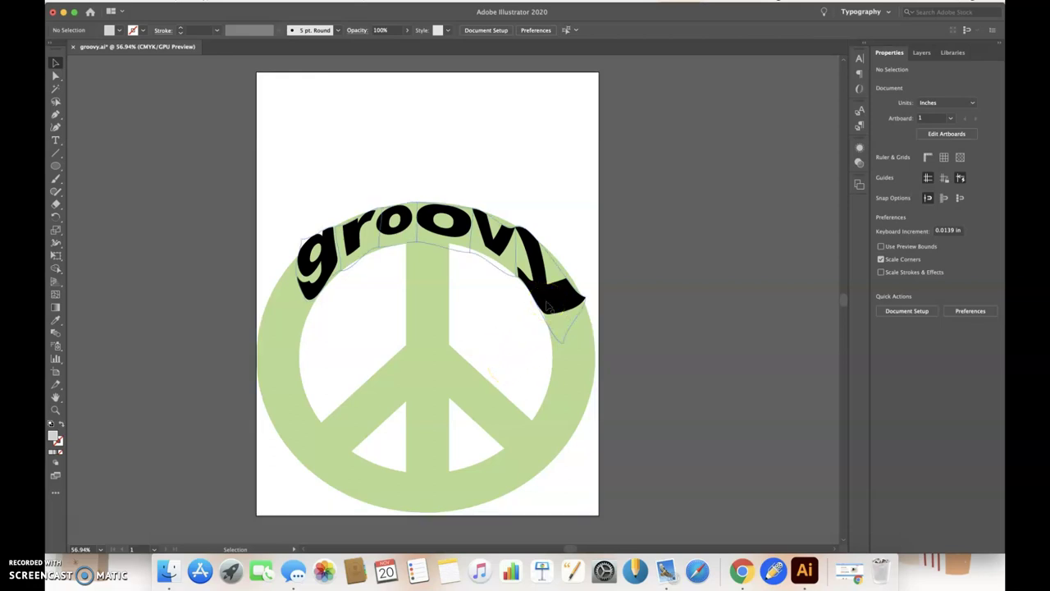